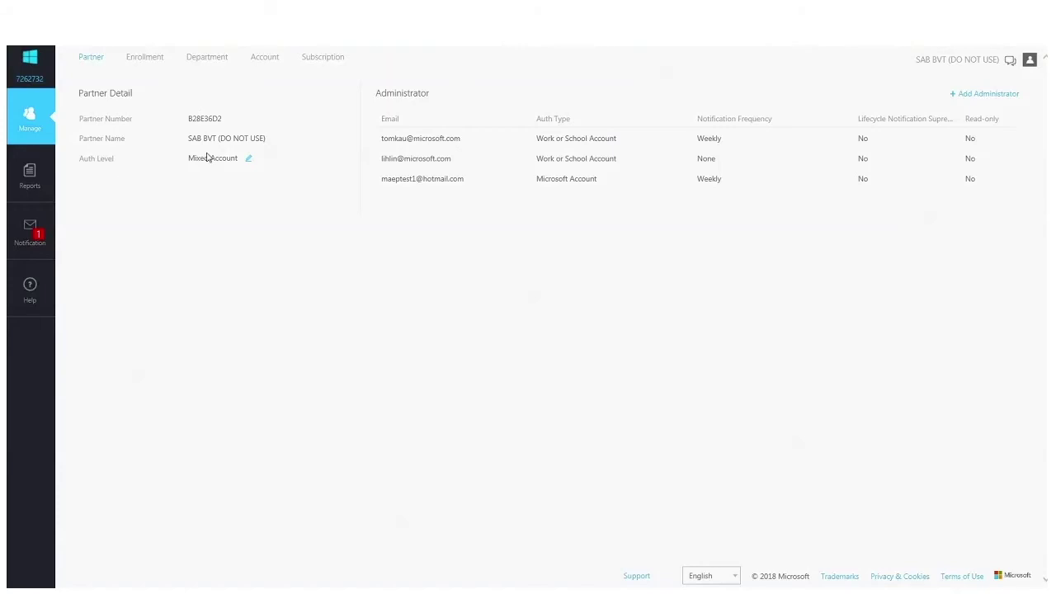
- Review the available authentication level options for the partner without selecting a different one
{"action": "left_click", "coordinate": [249, 160]}
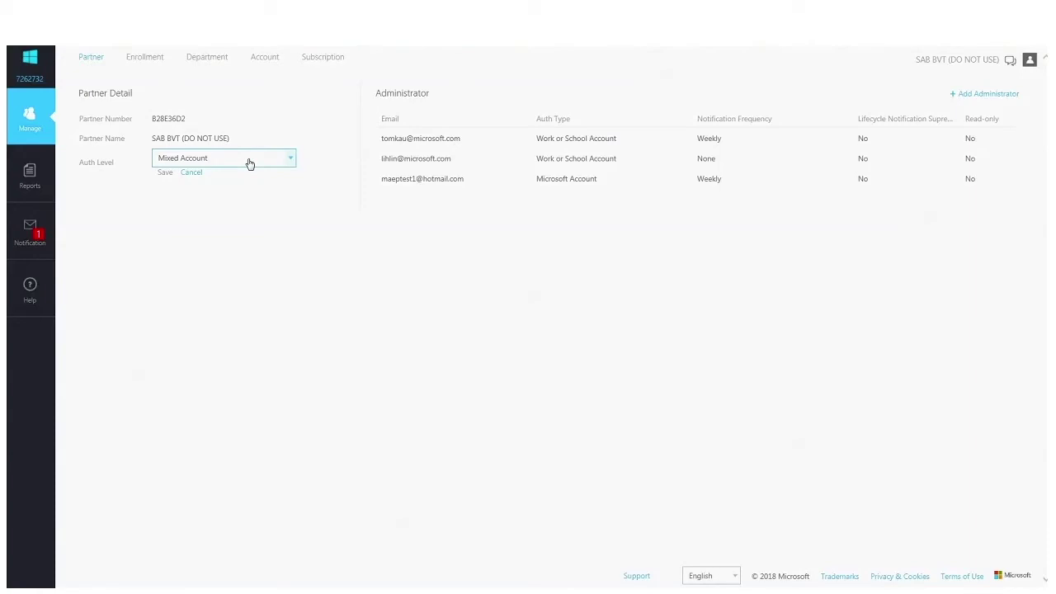
{"action": "left_click", "coordinate": [250, 165]}
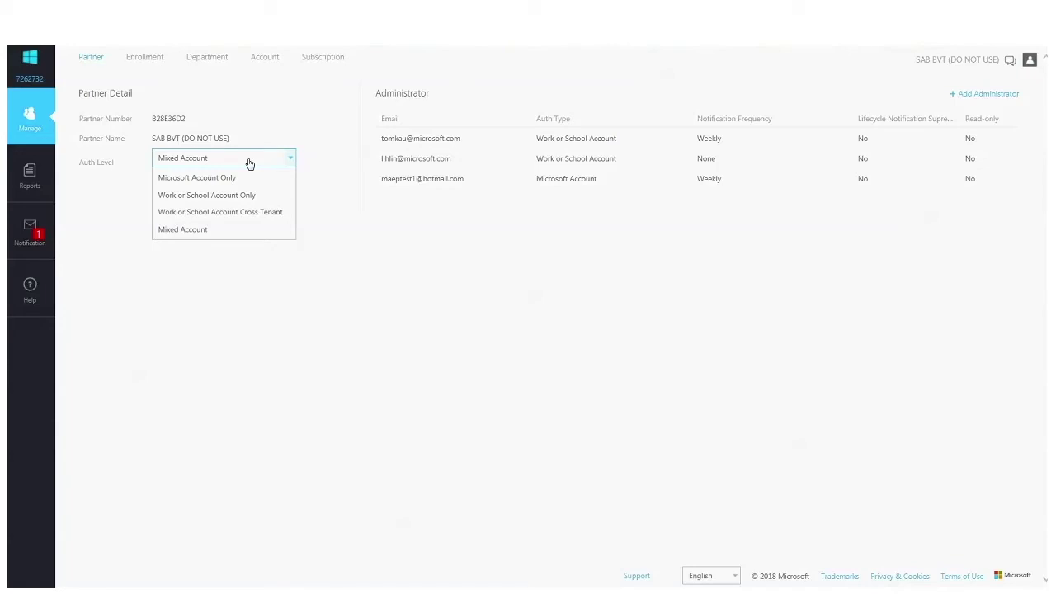
{"action": "left_click", "coordinate": [343, 234]}
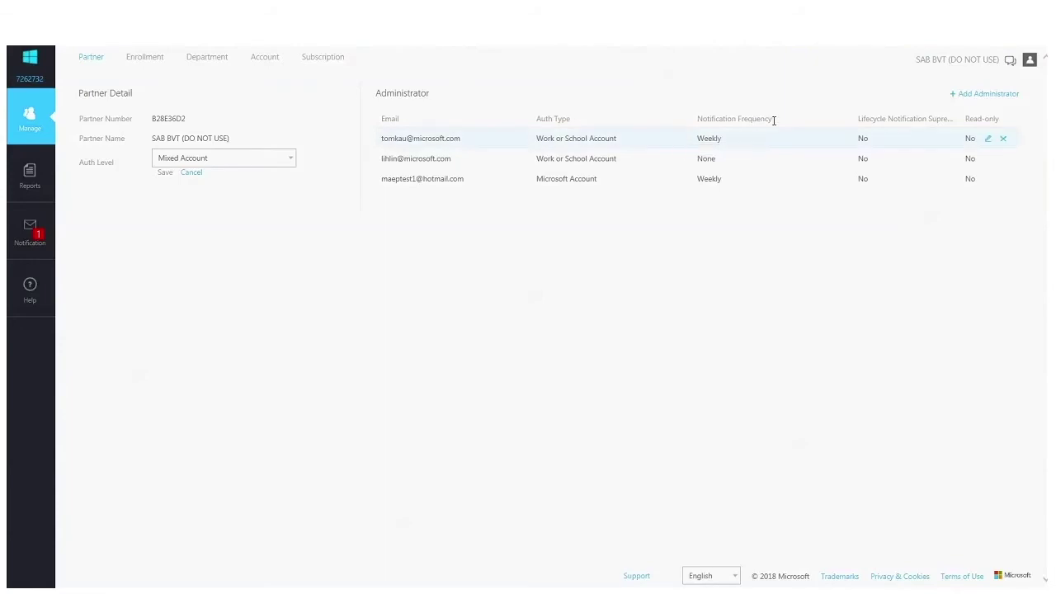
- Inspect the options for editing, adding and removing partner administrators without saving any change
{"action": "left_click", "coordinate": [988, 139]}
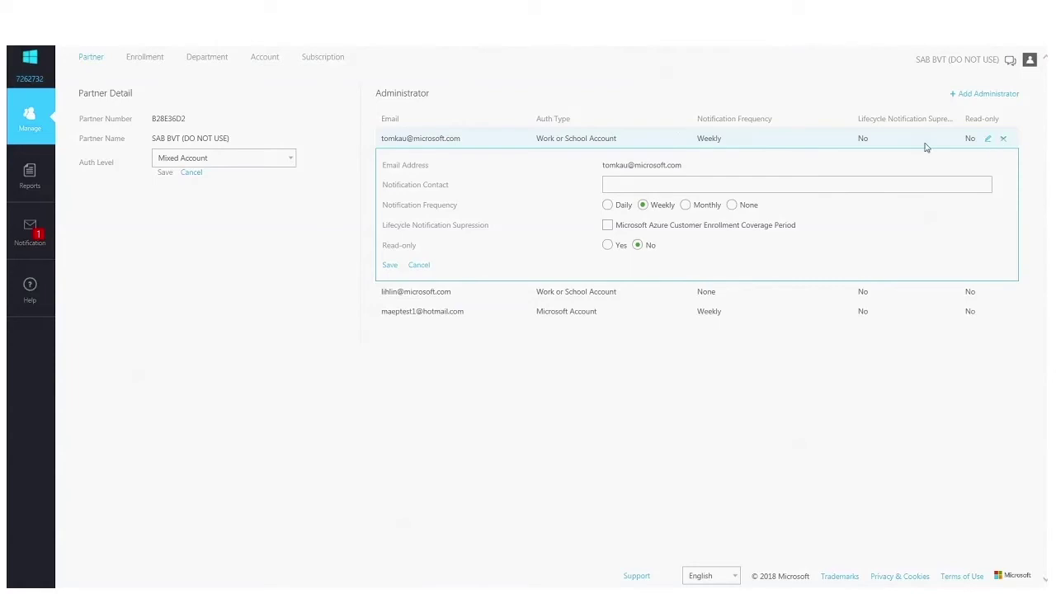
{"action": "left_click", "coordinate": [983, 97]}
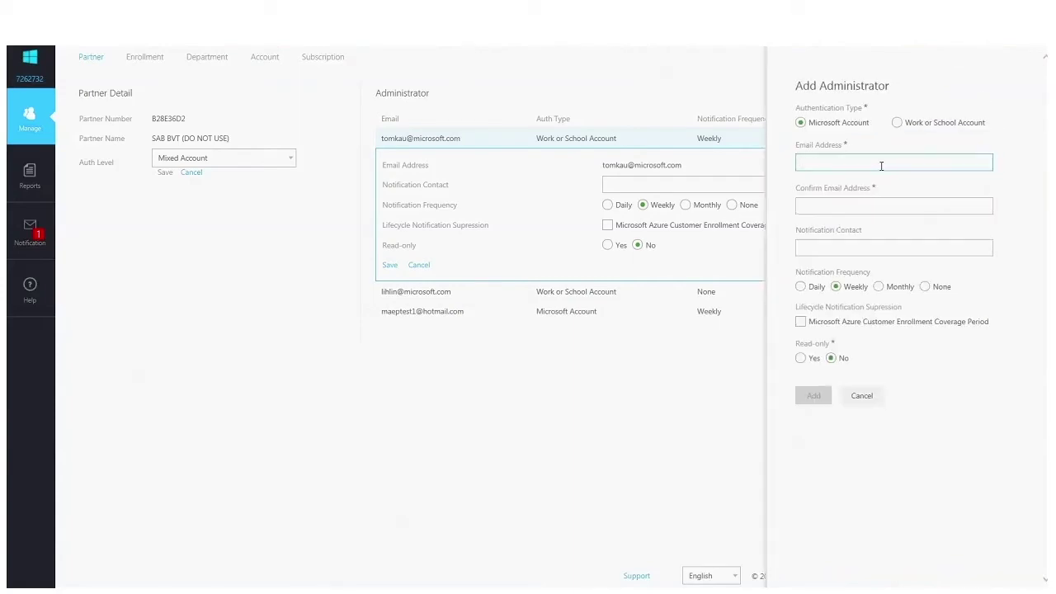
{"action": "left_click", "coordinate": [862, 396]}
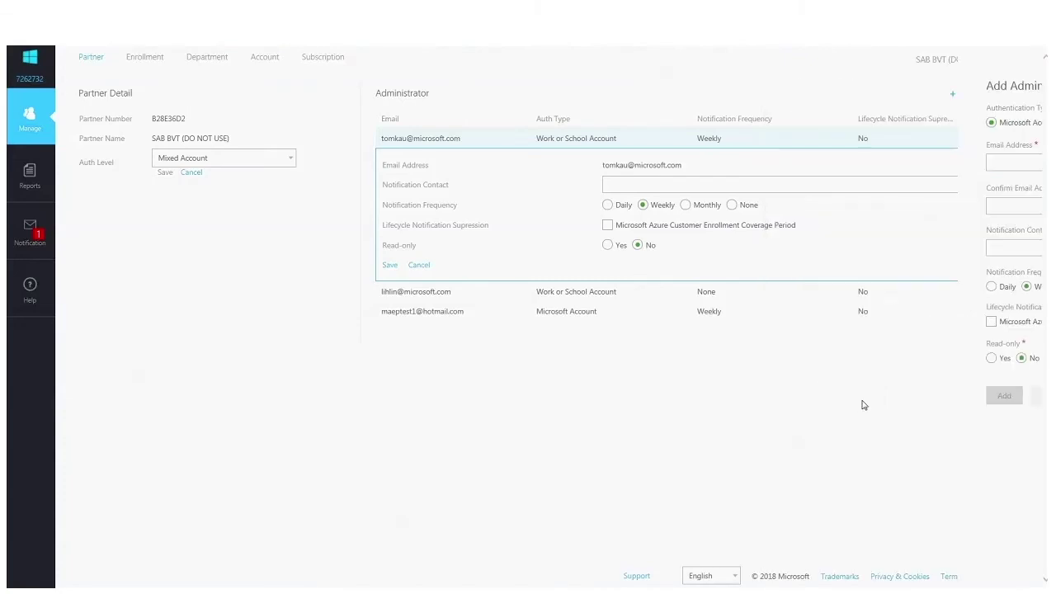
{"action": "left_click", "coordinate": [1002, 141]}
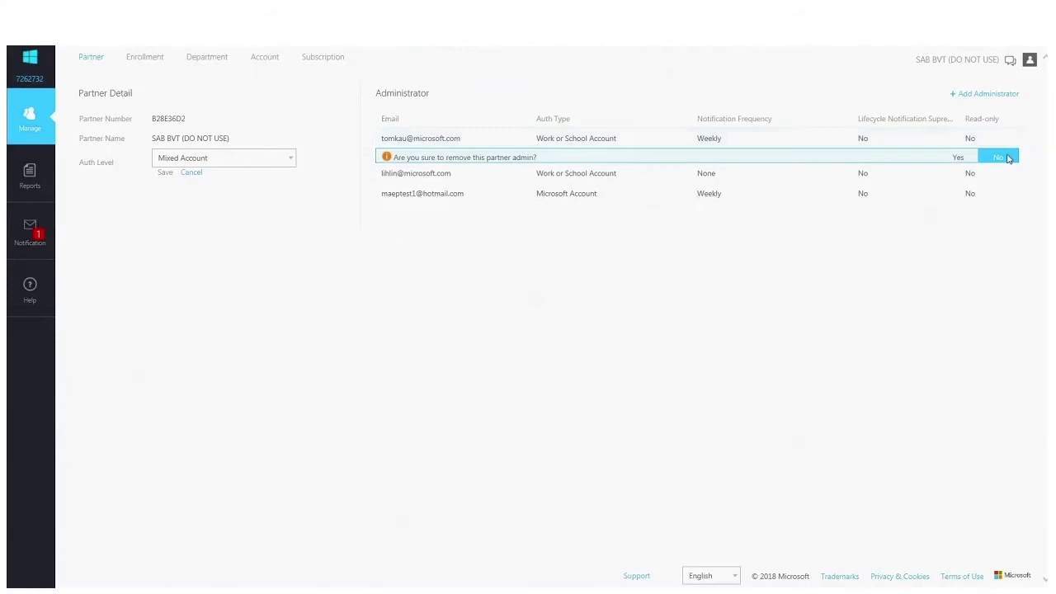
{"action": "left_click", "coordinate": [1001, 158]}
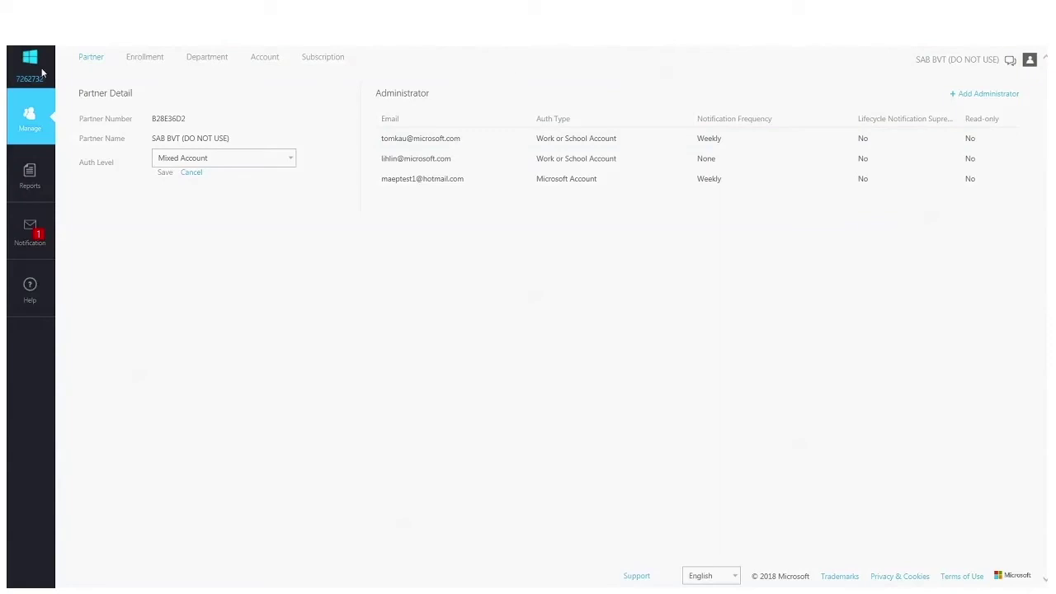
- Go to the enrollment list and show the details of the enrollment with the $2,497.74 overage
{"action": "left_click", "coordinate": [143, 59]}
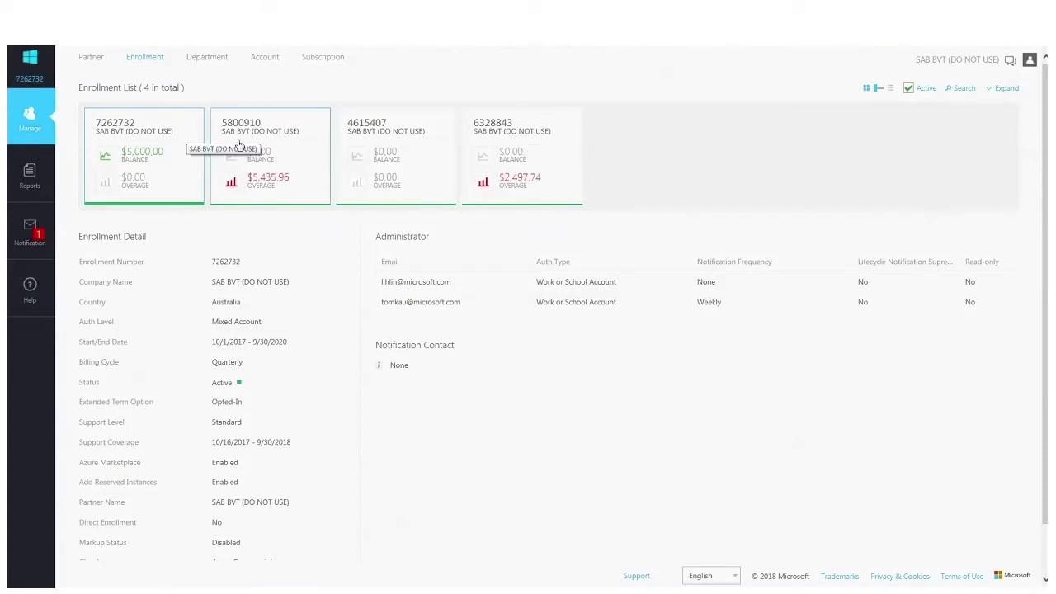
{"action": "left_click", "coordinate": [495, 132]}
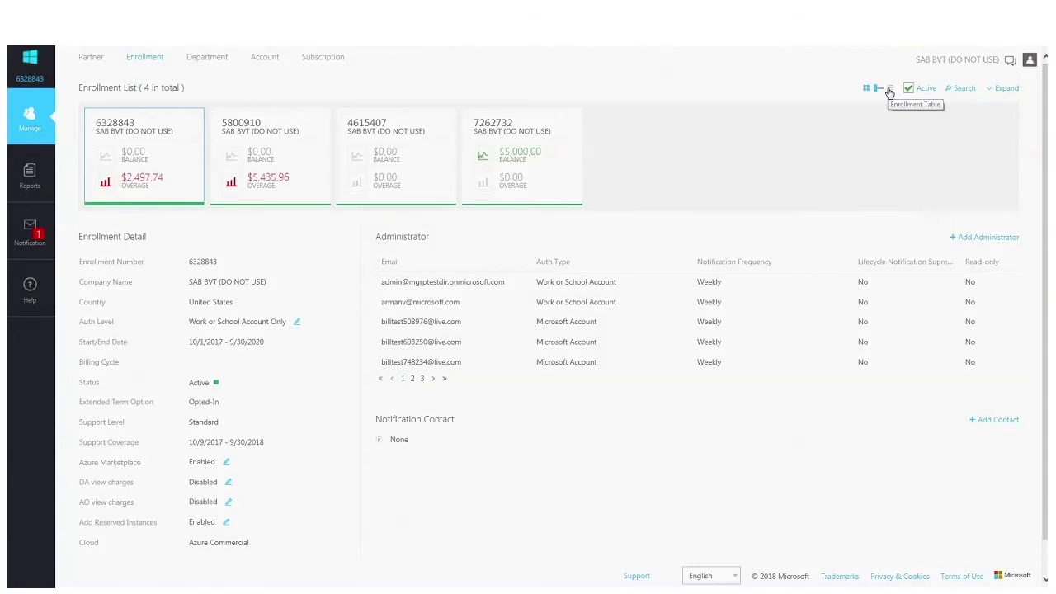
- Examine the enrollment list as a table and with inactive enrollments included, restoring the active-only card view
{"action": "left_click", "coordinate": [889, 89]}
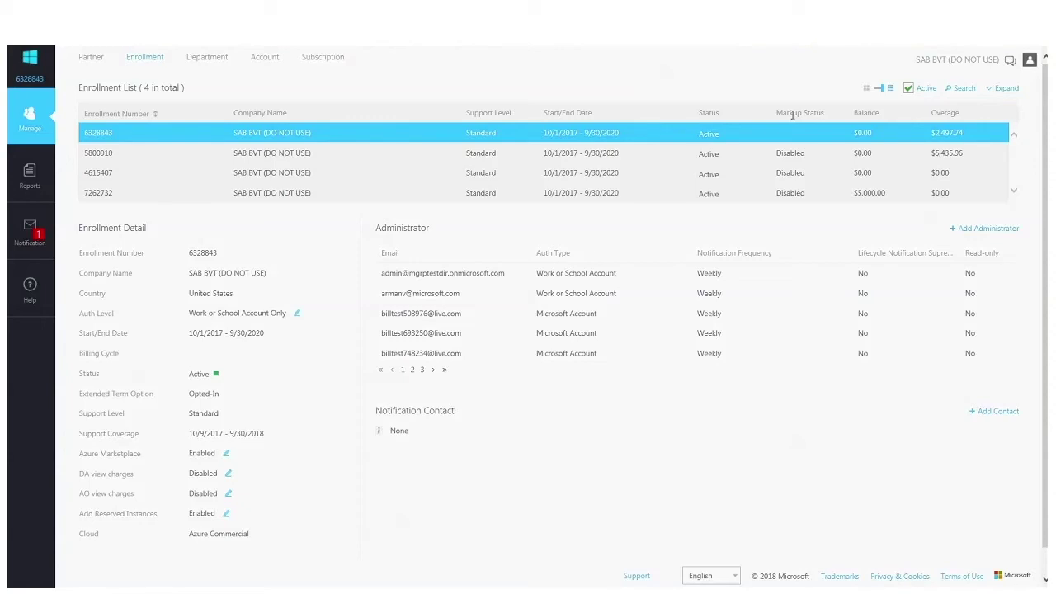
{"action": "left_click", "coordinate": [890, 87]}
{"action": "left_click", "coordinate": [910, 88]}
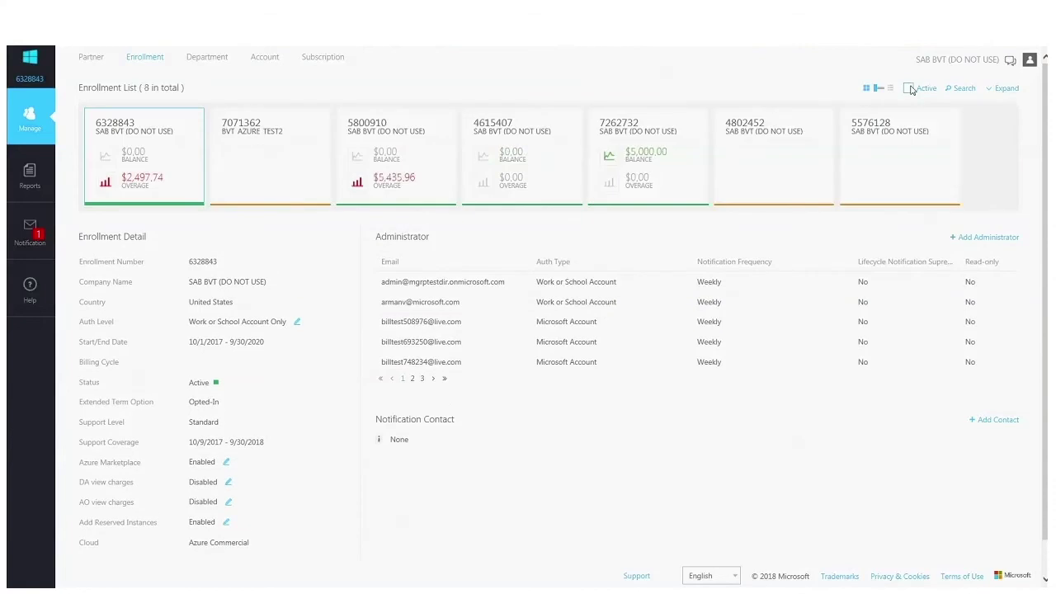
{"action": "left_click", "coordinate": [910, 88]}
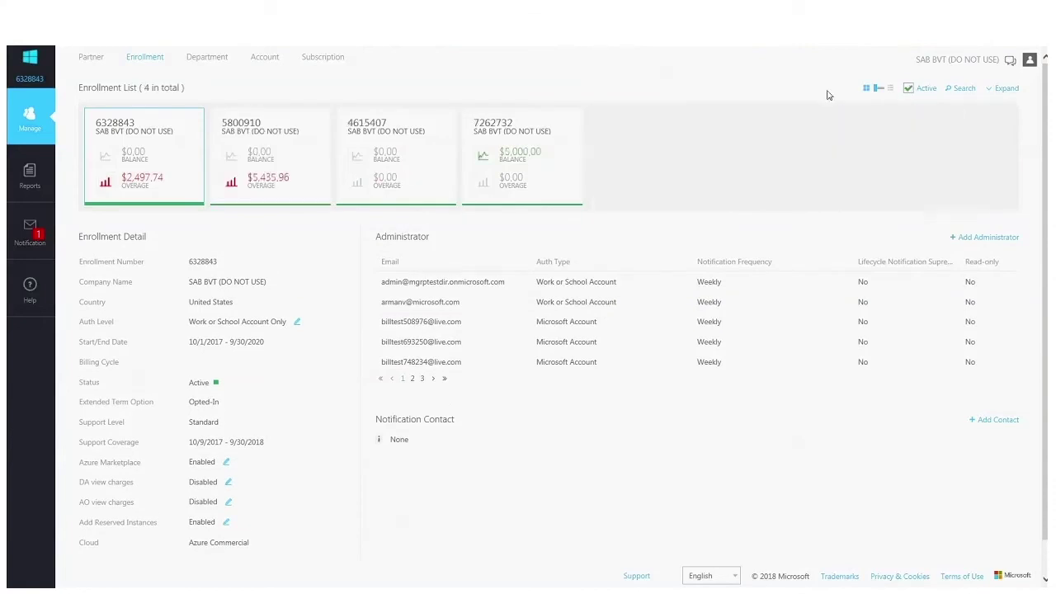
- Switch to the enrollment with the $5,000.00 balance and display its usage summary report for May
{"action": "left_click", "coordinate": [547, 130]}
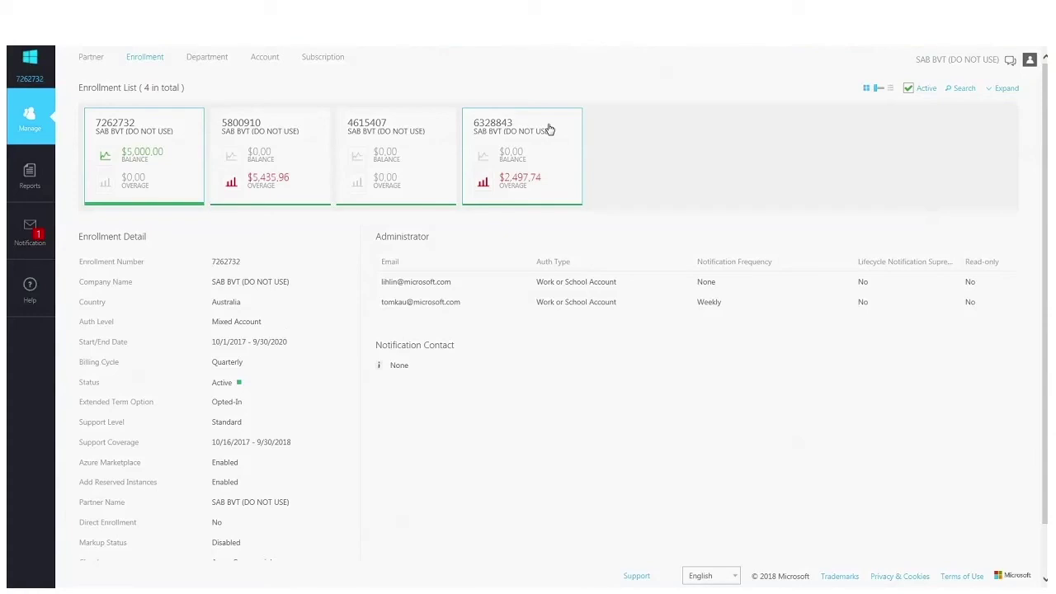
{"action": "left_click", "coordinate": [31, 173]}
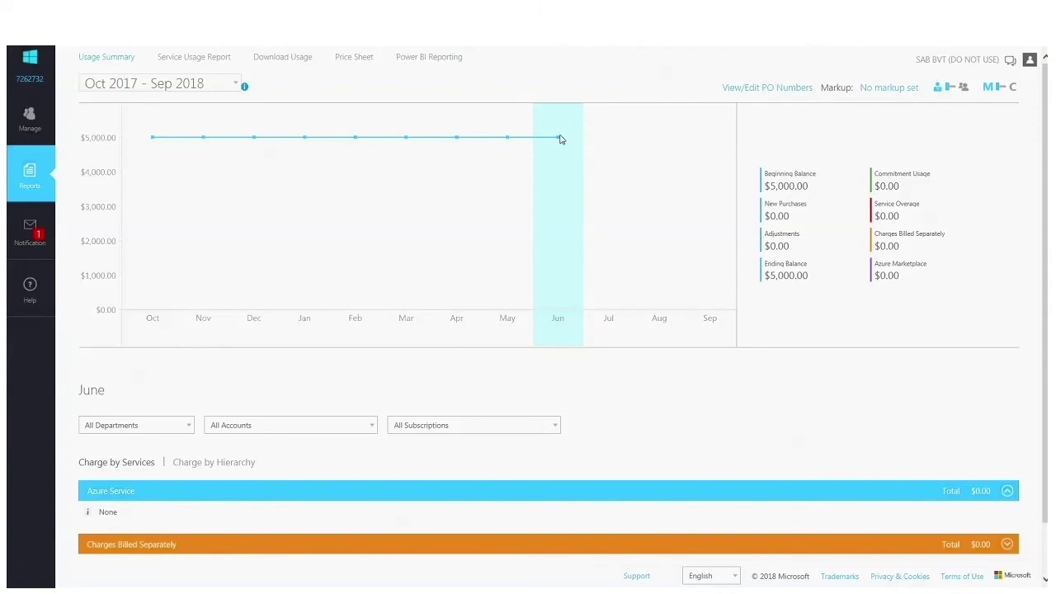
{"action": "mouse_move", "coordinate": [560, 141]}
{"action": "scroll", "coordinate": [560, 141], "scroll_direction": "down", "scroll_amount": 1}
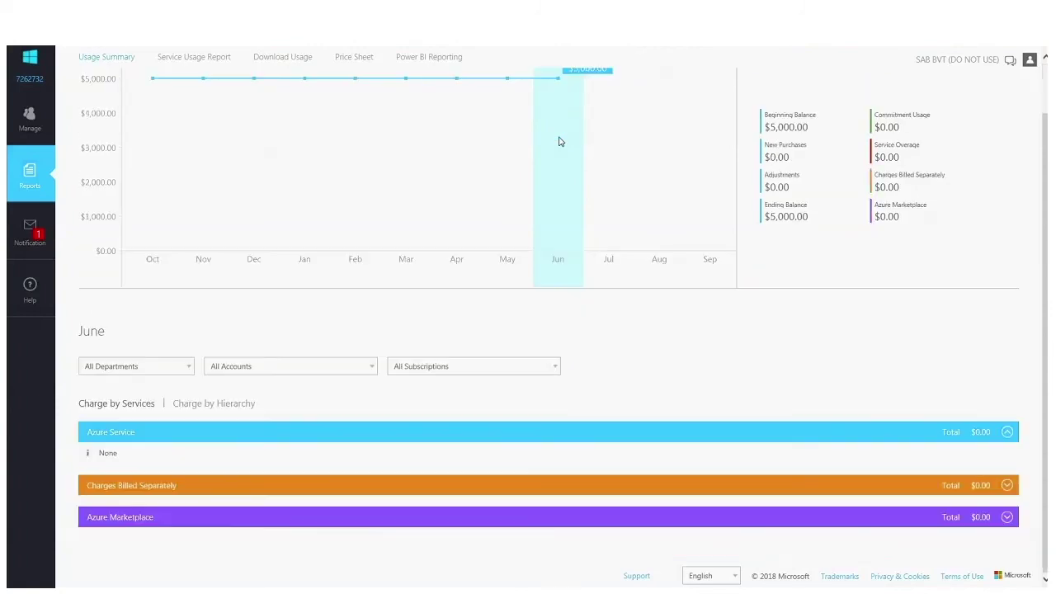
{"action": "left_click", "coordinate": [509, 173]}
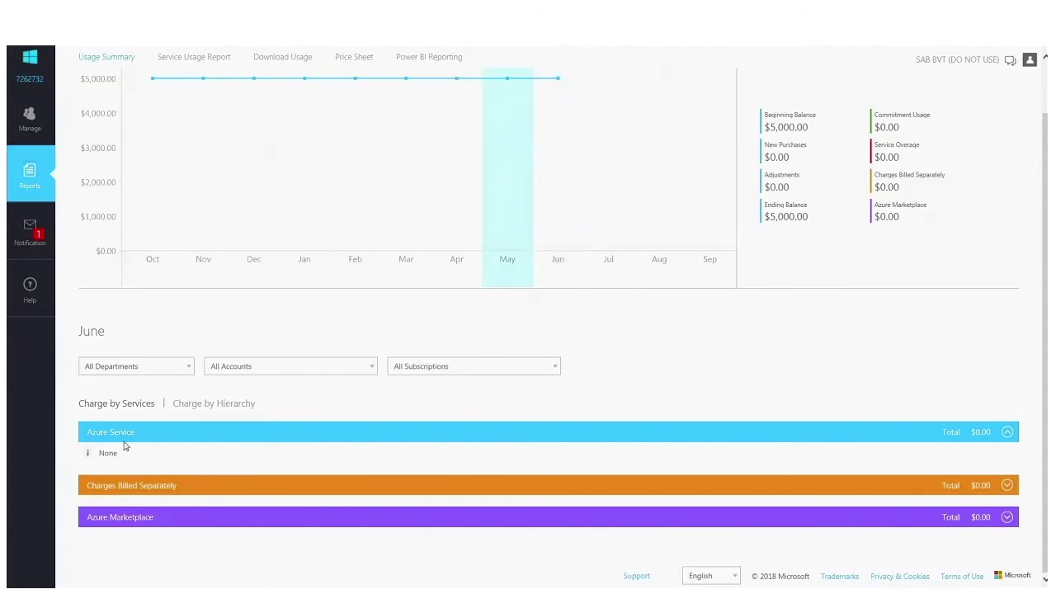
{"action": "scroll", "coordinate": [120, 455], "scroll_direction": "up", "scroll_amount": 1}
{"action": "scroll", "coordinate": [129, 512], "scroll_direction": "down", "scroll_amount": 1}
{"action": "scroll", "coordinate": [515, 223], "scroll_direction": "up", "scroll_amount": 1}
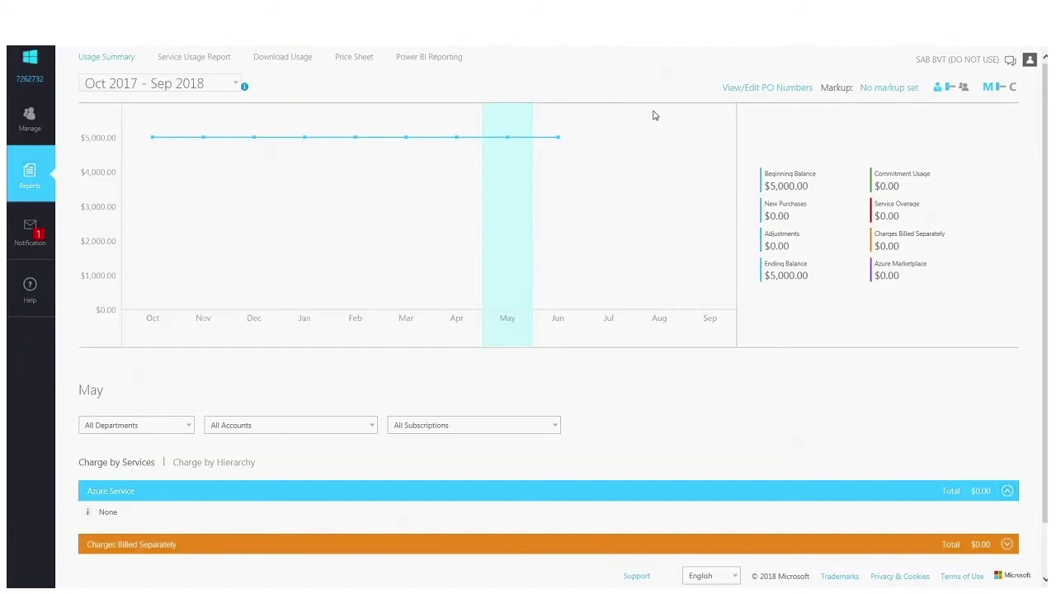
- Set the enrollment's markup to 0%, preview it and publish the marked-up prices to the customer
{"action": "left_click", "coordinate": [891, 88]}
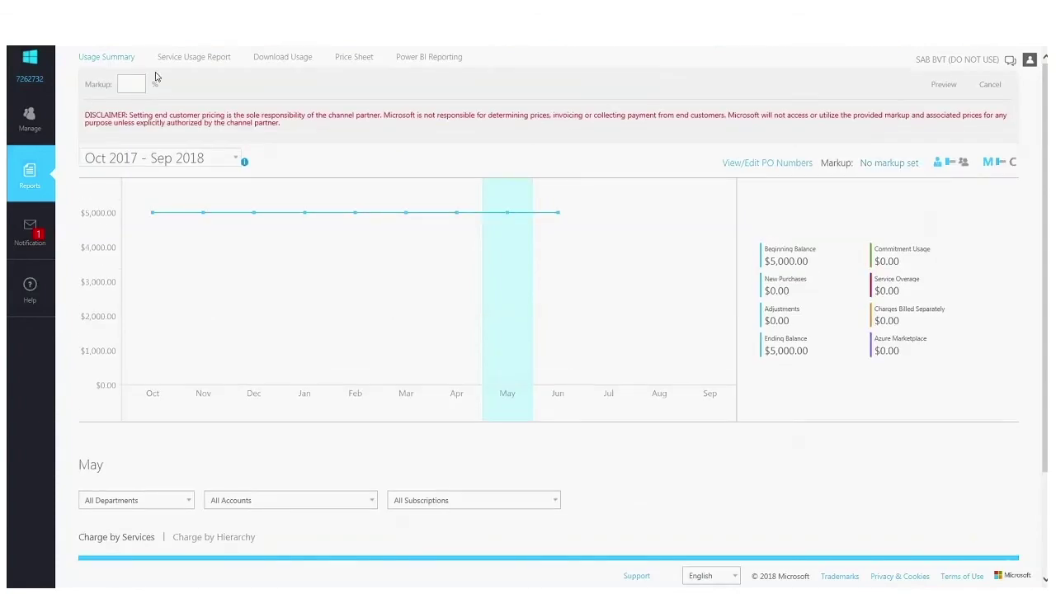
{"action": "left_click", "coordinate": [138, 82]}
{"action": "type", "text": "0"}
{"action": "left_click", "coordinate": [942, 85]}
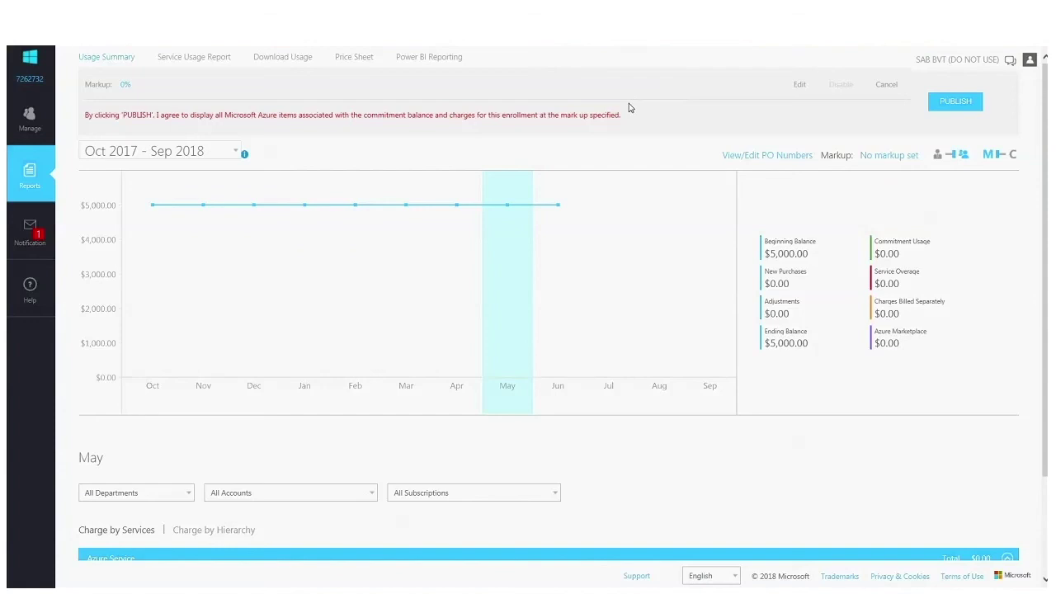
{"action": "left_click", "coordinate": [940, 103]}
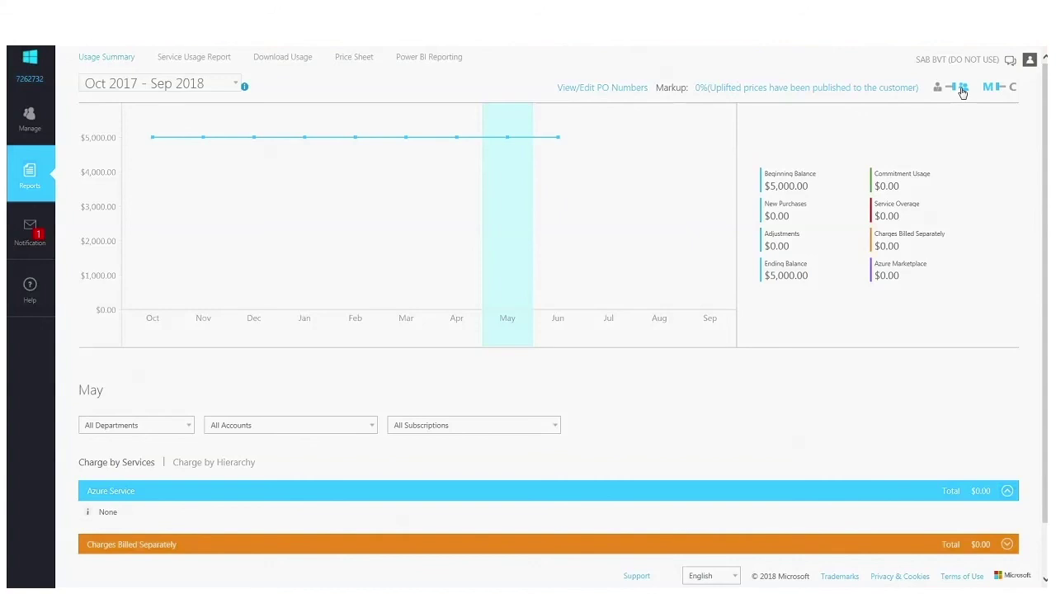
- Display the usage summary as a table in the C view and look at the selectable start months
{"action": "left_click", "coordinate": [1009, 89]}
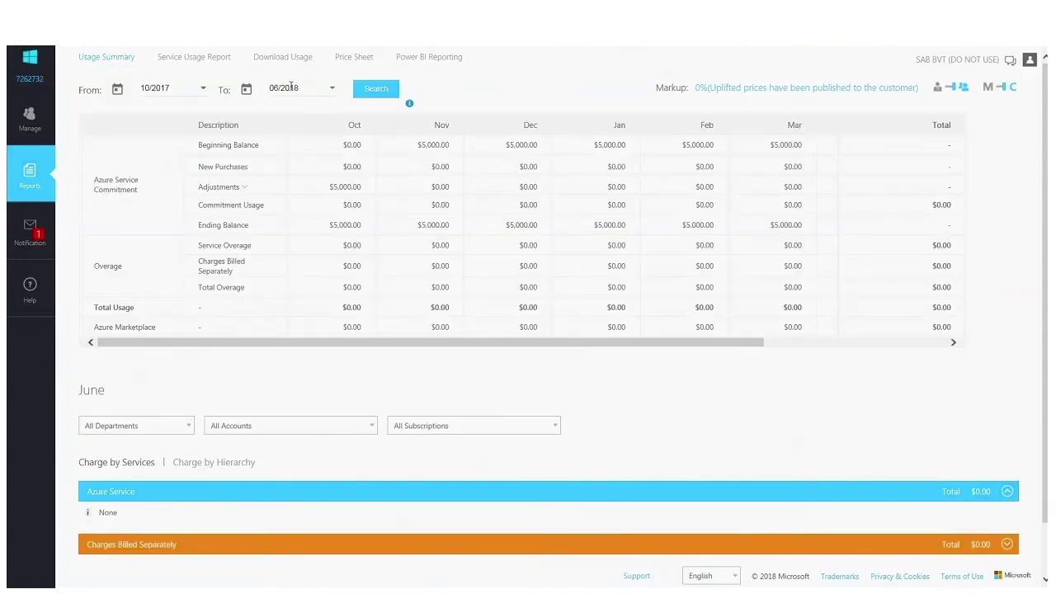
{"action": "left_click", "coordinate": [203, 88]}
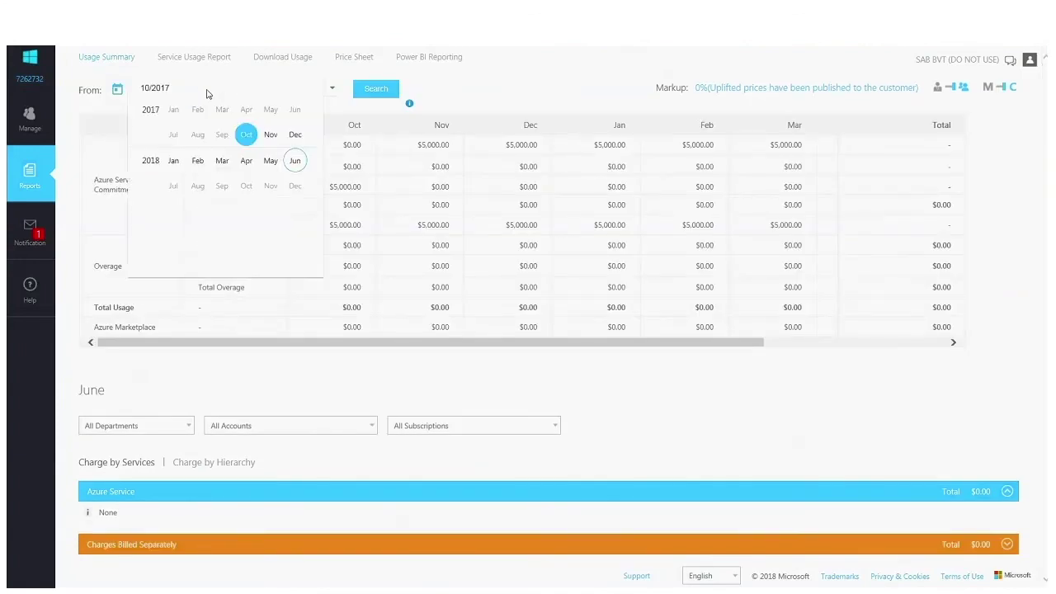
{"action": "left_click", "coordinate": [784, 62]}
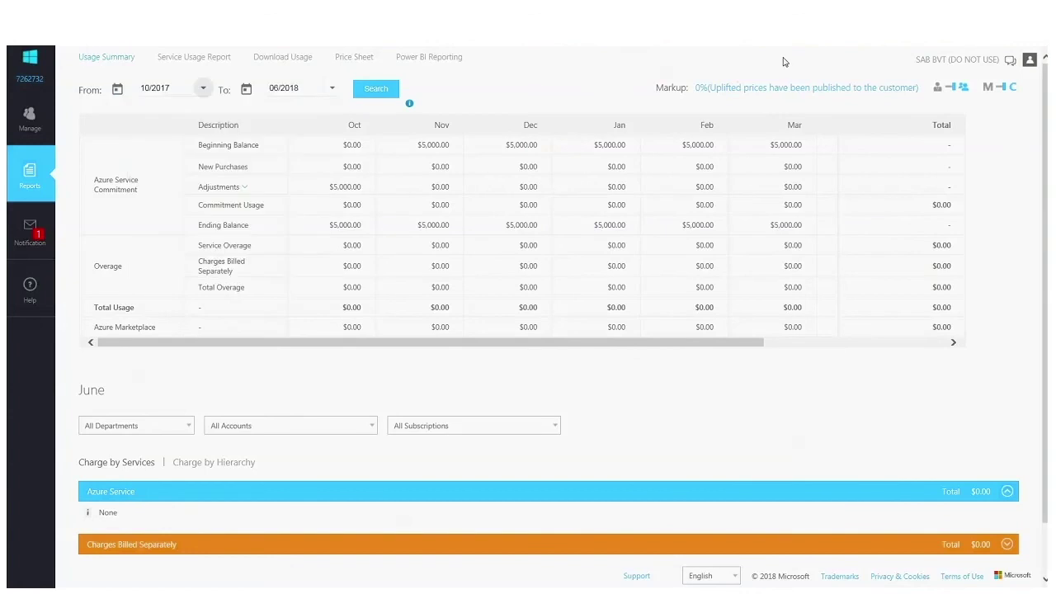
- Look over the monthly usage report downloads and the price sheet, and return to the usage summary
{"action": "left_click", "coordinate": [290, 57]}
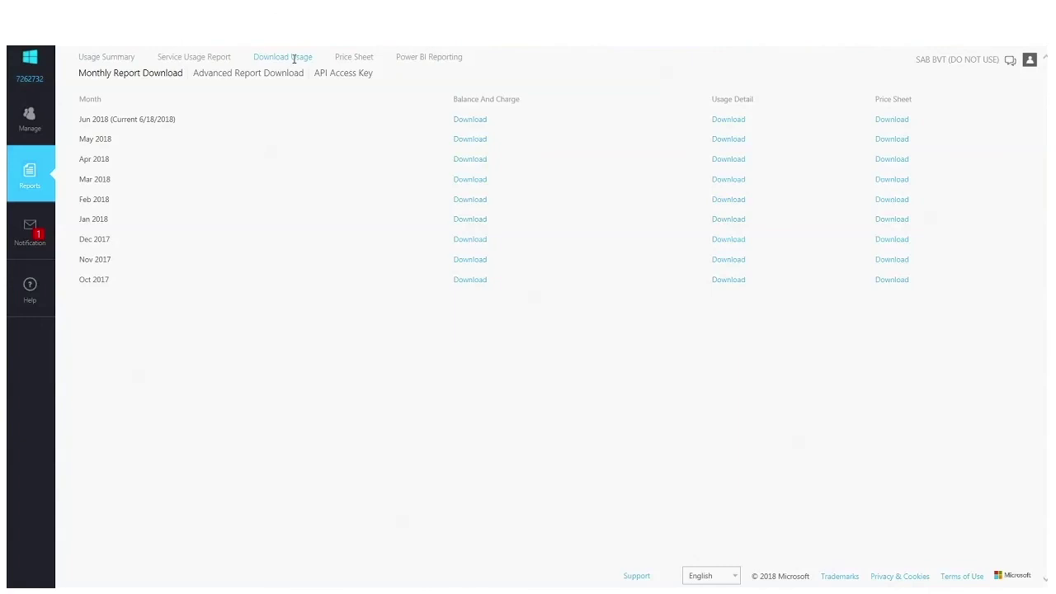
{"action": "left_click", "coordinate": [350, 62]}
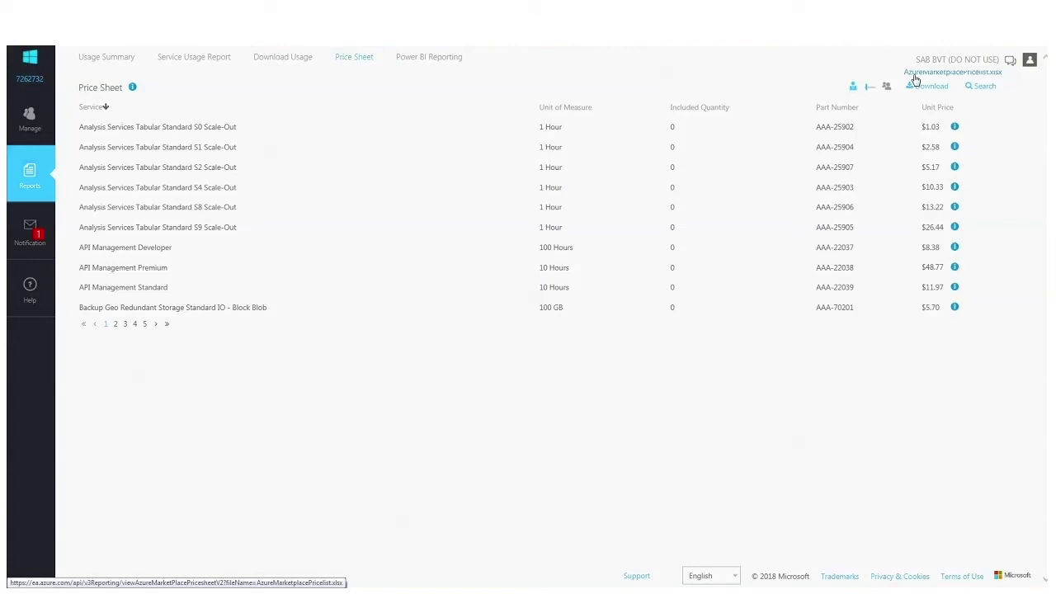
{"action": "left_click", "coordinate": [120, 57]}
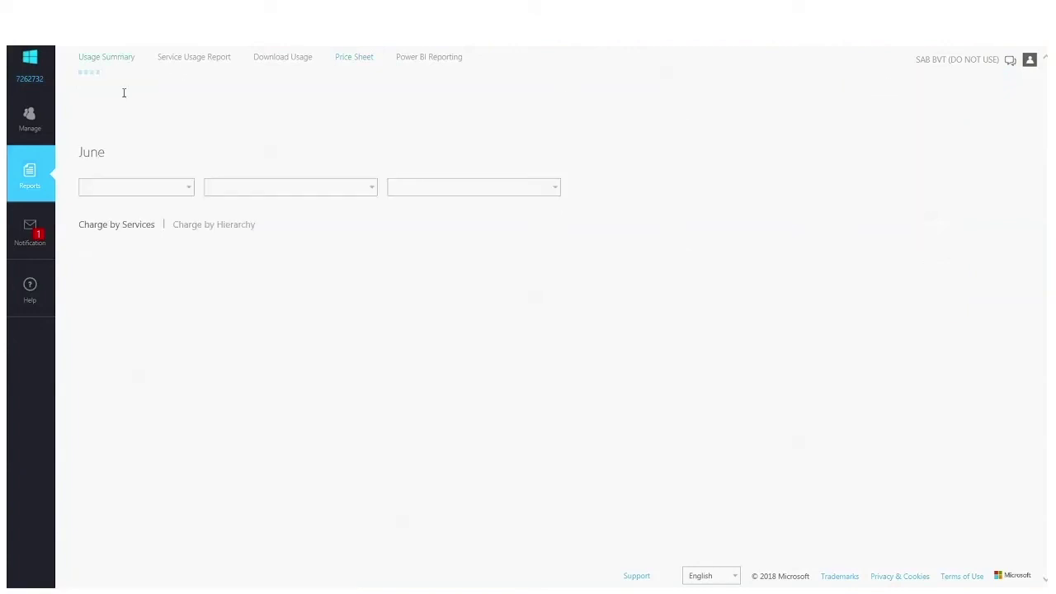